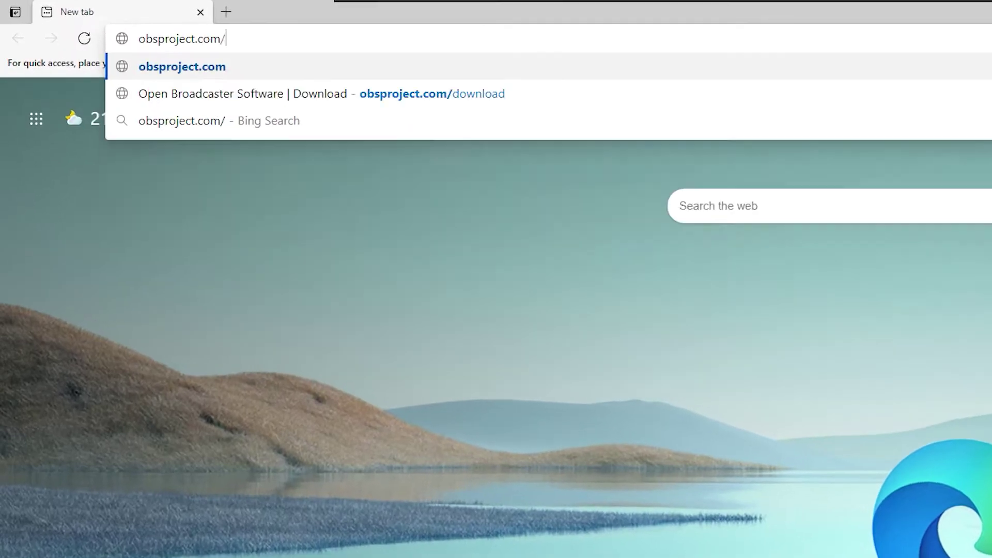
{"action": "type", "text": "download"}
Download the OBS Studio 27.1.3 Windows zip from obsproject.com and show it in the Downloads folder
{"action": "key", "text": "Return"}
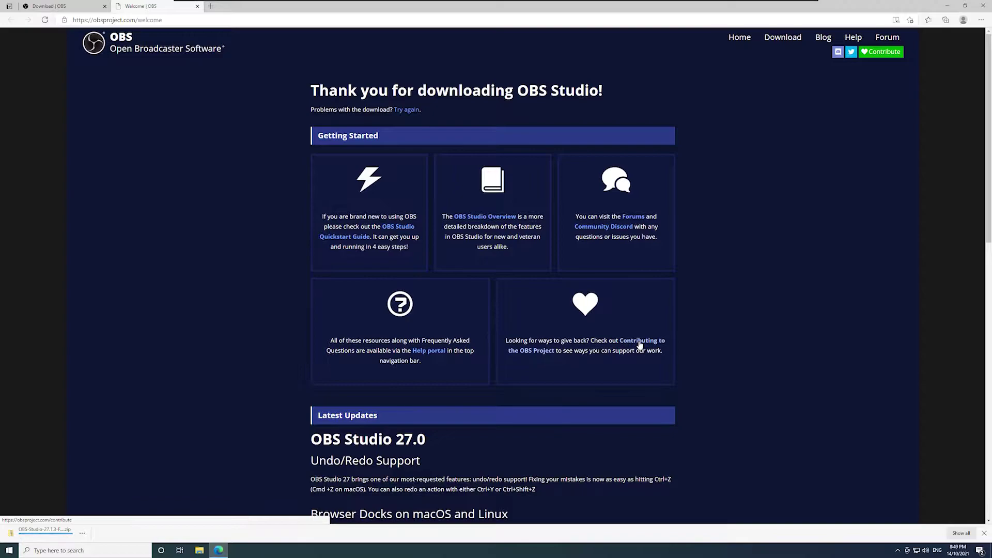
{"action": "left_click", "coordinate": [199, 551]}
{"action": "left_click", "coordinate": [313, 218]}
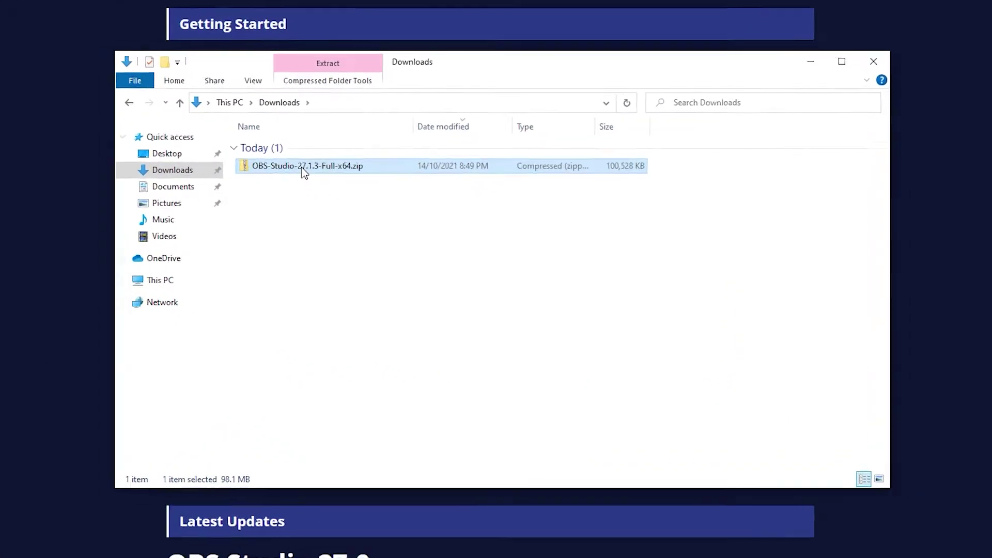
Extract the OBS Studio zip to the suggested folder in Downloads
{"action": "right_click", "coordinate": [387, 219]}
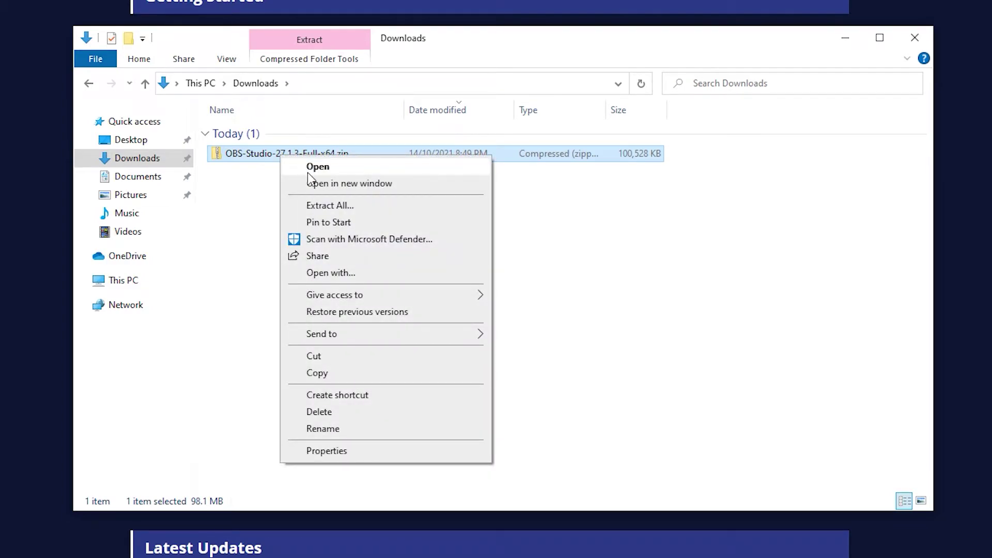
{"action": "left_click", "coordinate": [329, 206]}
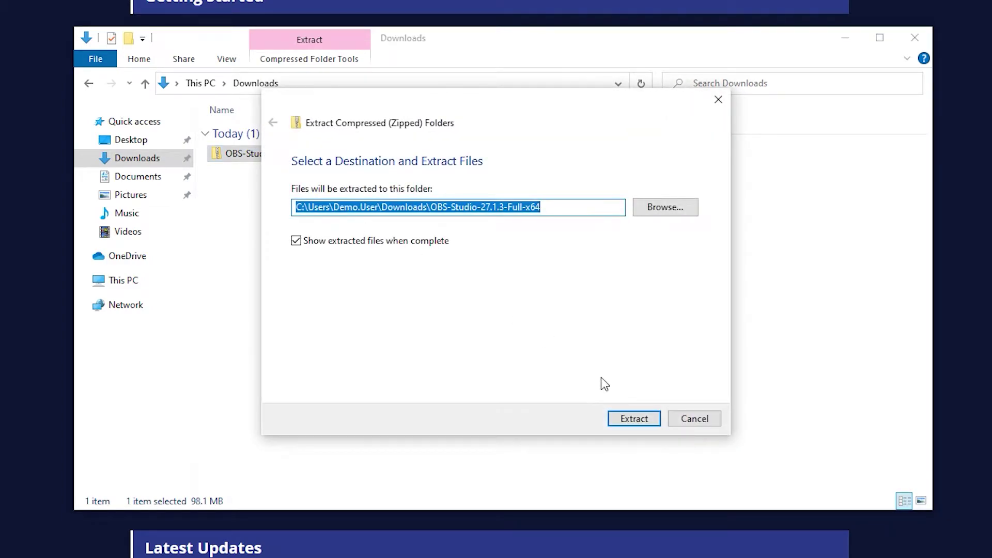
{"action": "left_click", "coordinate": [640, 424]}
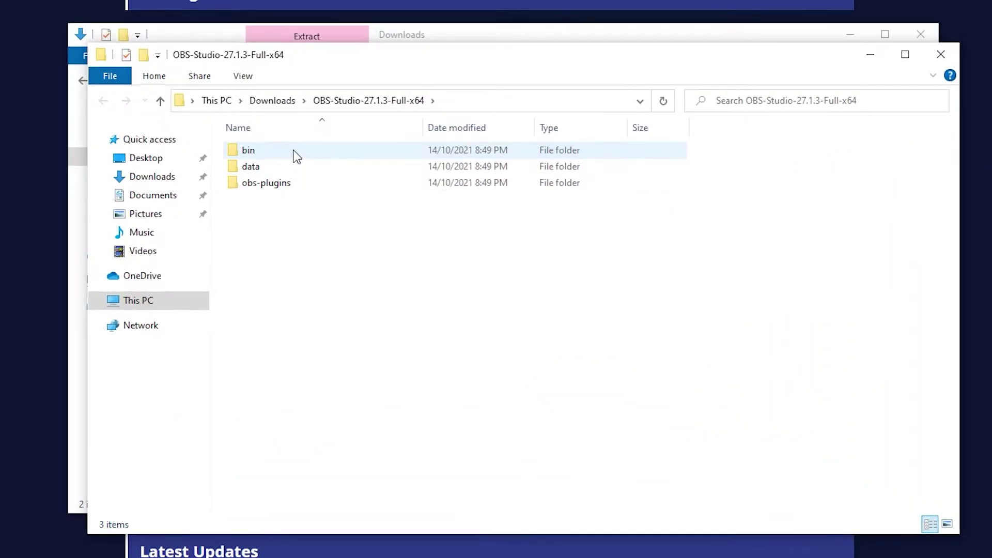
Create a desktop shortcut to obs64.exe from the extracted bin\64bit folder
{"action": "double_click", "coordinate": [294, 154]}
{"action": "double_click", "coordinate": [295, 155]}
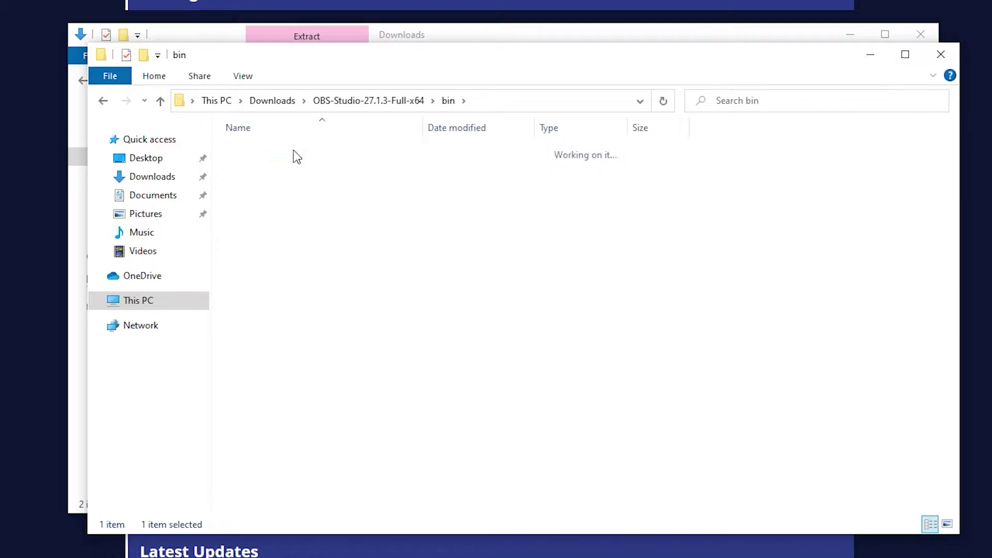
{"action": "scroll", "coordinate": [363, 244], "scroll_direction": "down", "scroll_amount": 2}
{"action": "scroll", "coordinate": [366, 258], "scroll_direction": "down", "scroll_amount": 1}
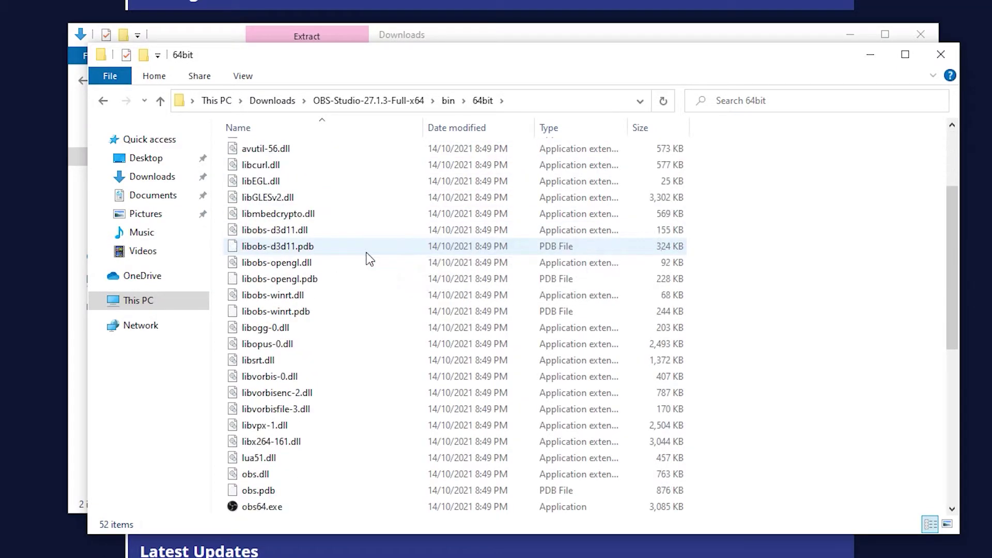
{"action": "scroll", "coordinate": [365, 259], "scroll_direction": "down", "scroll_amount": 2}
{"action": "scroll", "coordinate": [363, 265], "scroll_direction": "down", "scroll_amount": 1}
{"action": "left_click", "coordinate": [314, 364]}
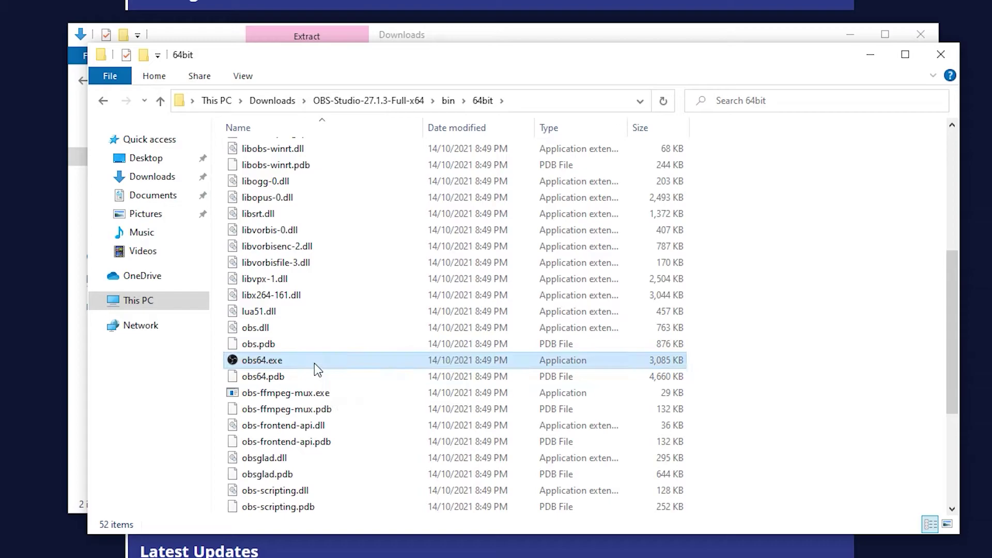
{"action": "right_click", "coordinate": [310, 240]}
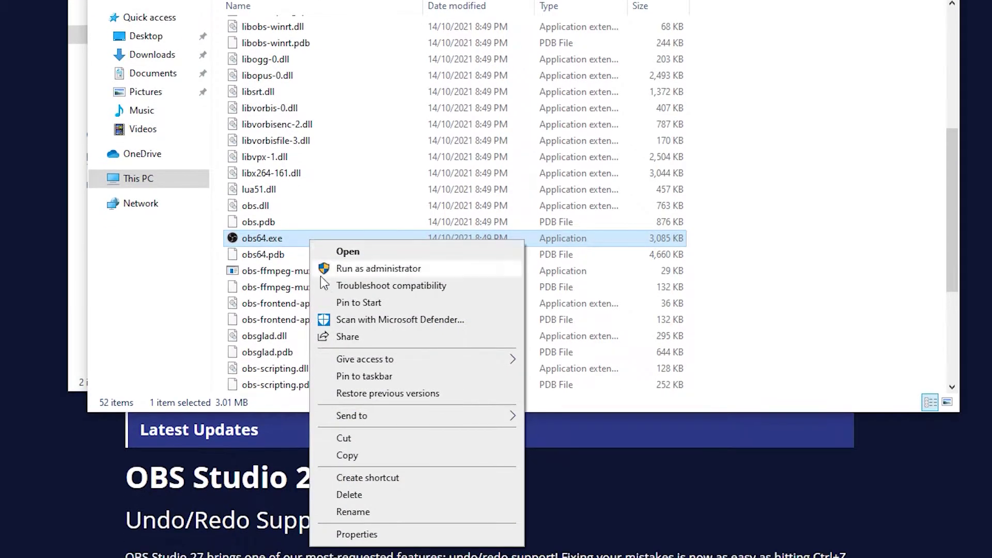
{"action": "mouse_move", "coordinate": [403, 415]}
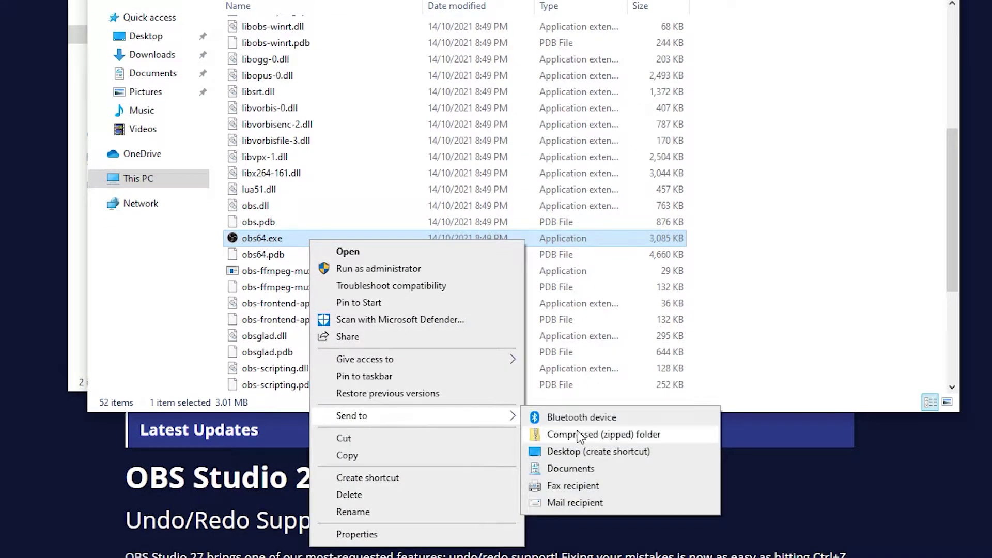
{"action": "left_click", "coordinate": [593, 451]}
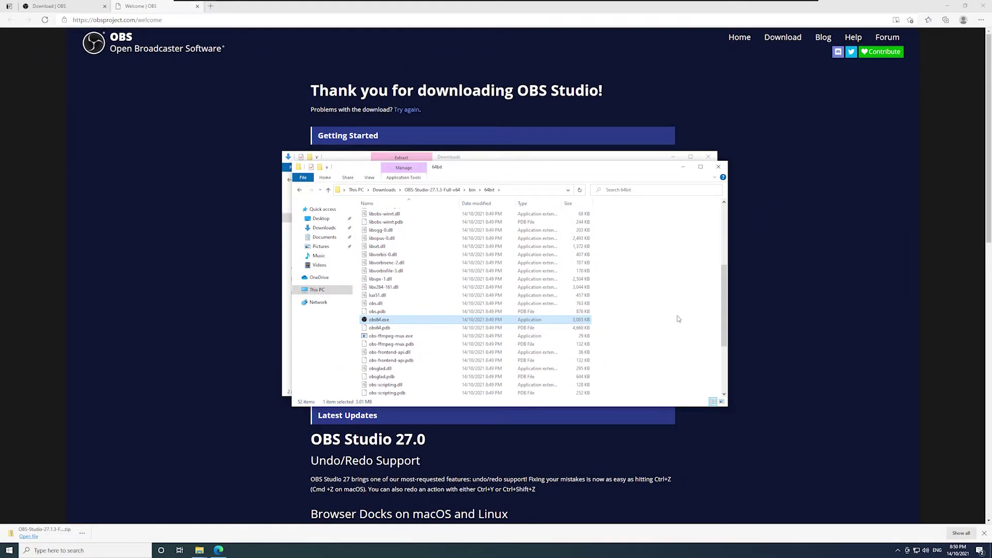
Append " --portable" to the desktop obs64.exe shortcut's target and save the change
{"action": "left_click", "coordinate": [946, 6]}
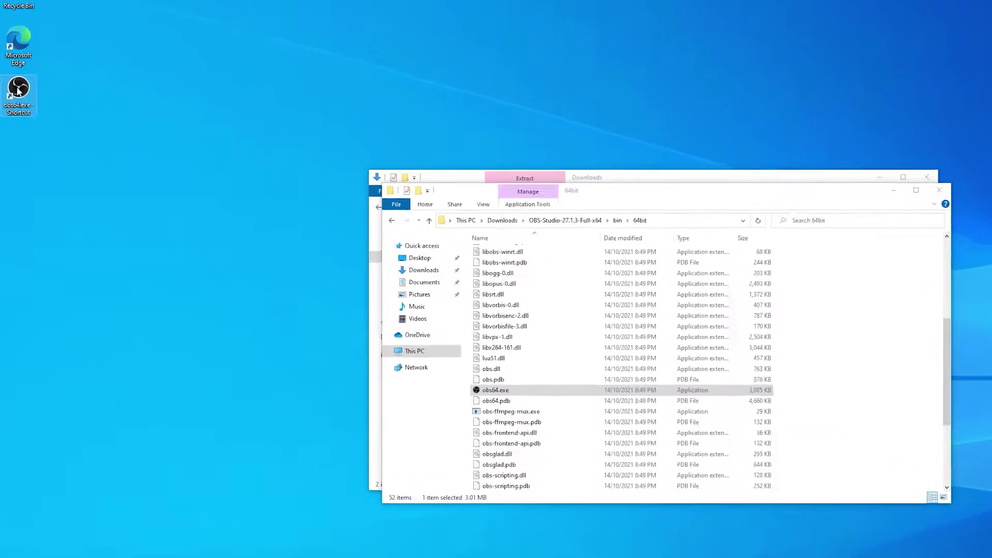
{"action": "right_click", "coordinate": [14, 89]}
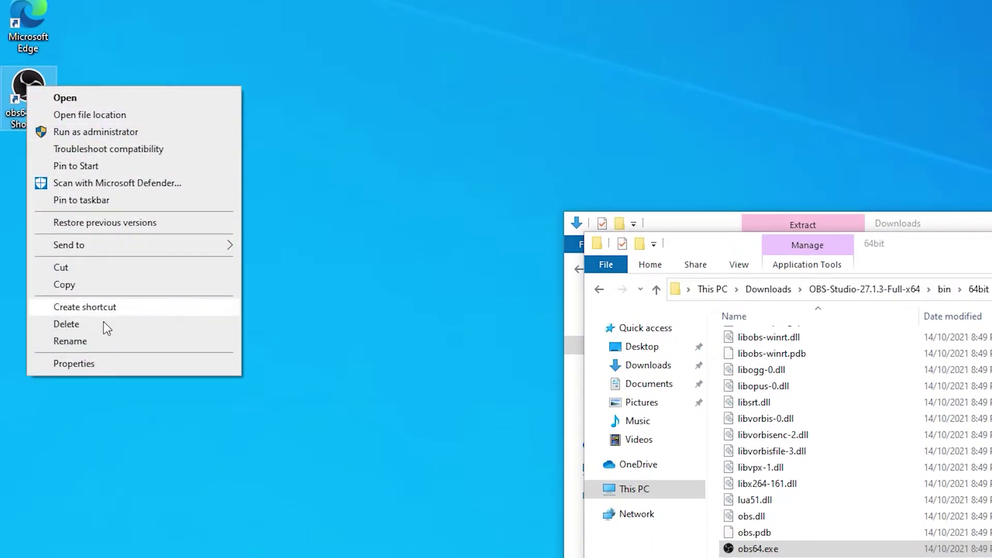
{"action": "left_click", "coordinate": [117, 363]}
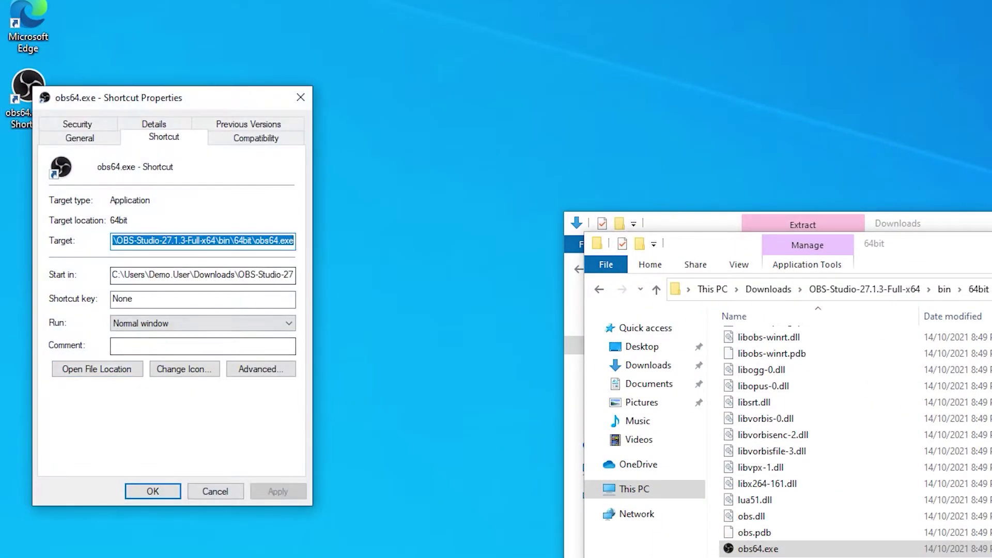
{"action": "left_click", "coordinate": [374, 277]}
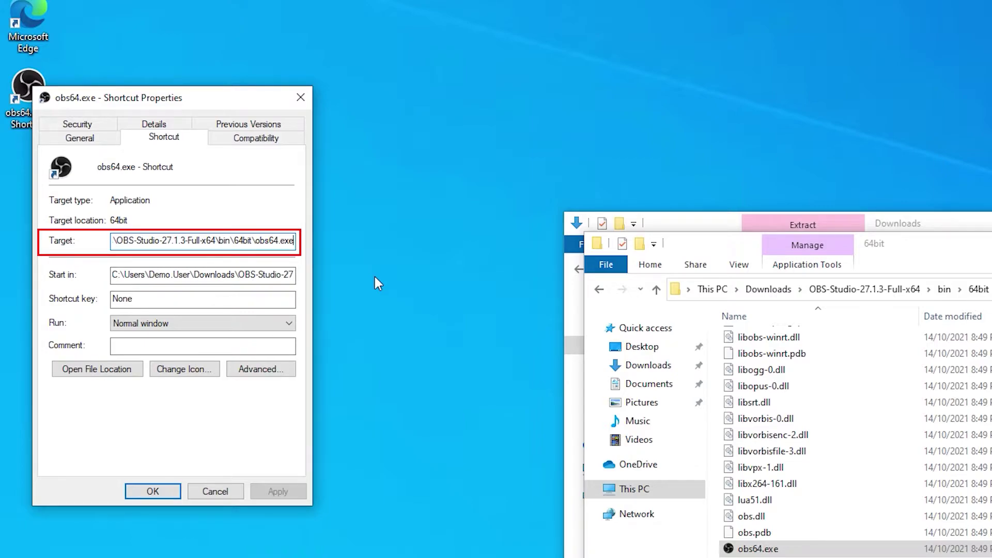
{"action": "type", "text": "-"}
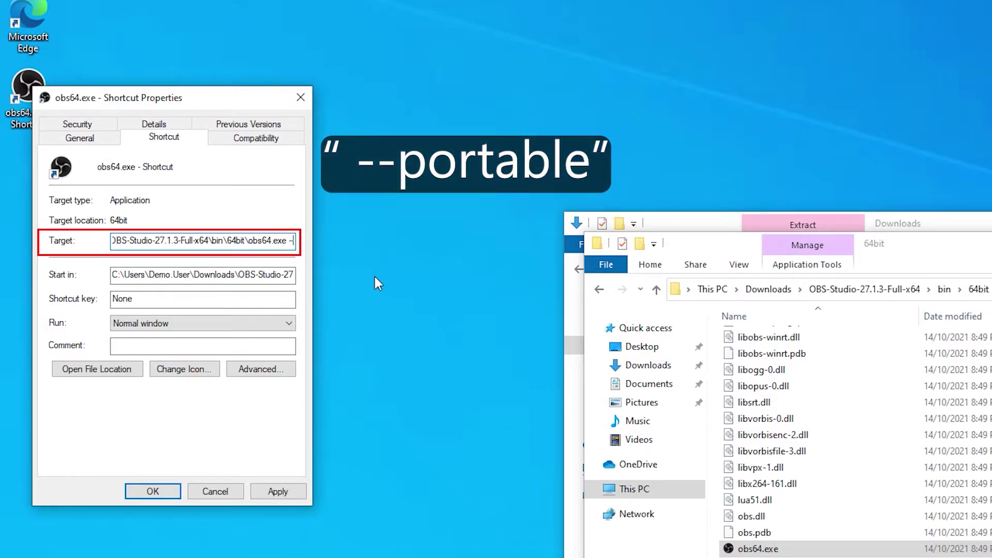
{"action": "type", "text": "-portable"}
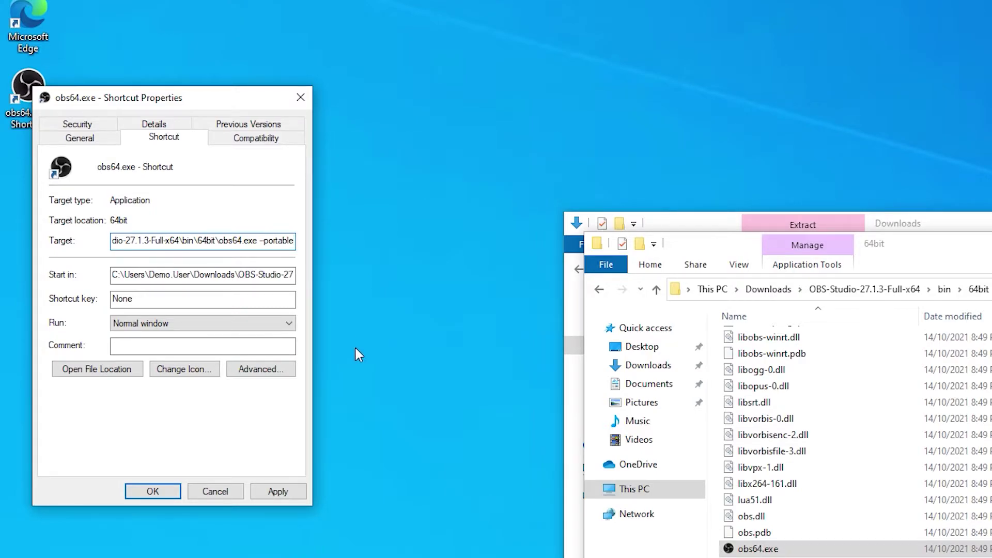
{"action": "left_click", "coordinate": [279, 490]}
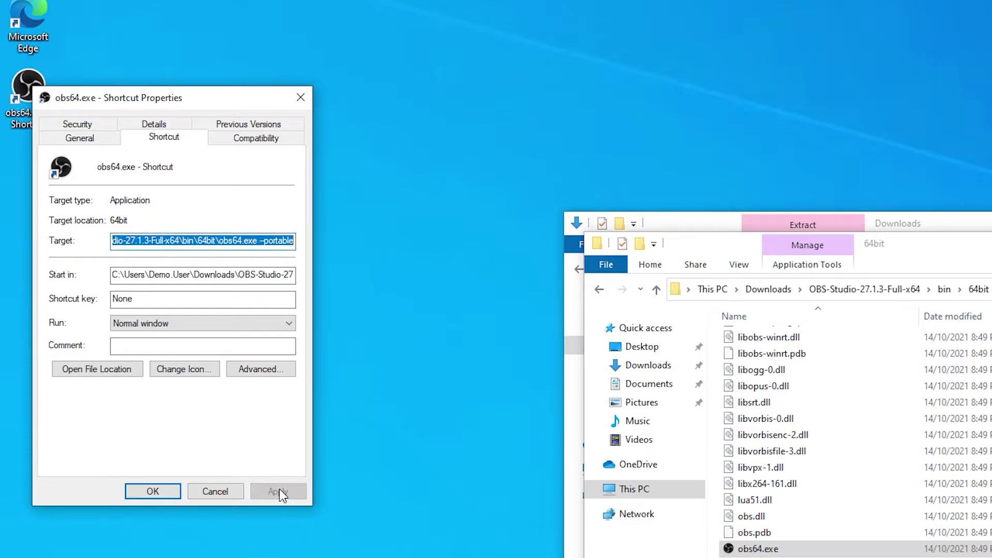
{"action": "left_click", "coordinate": [154, 492]}
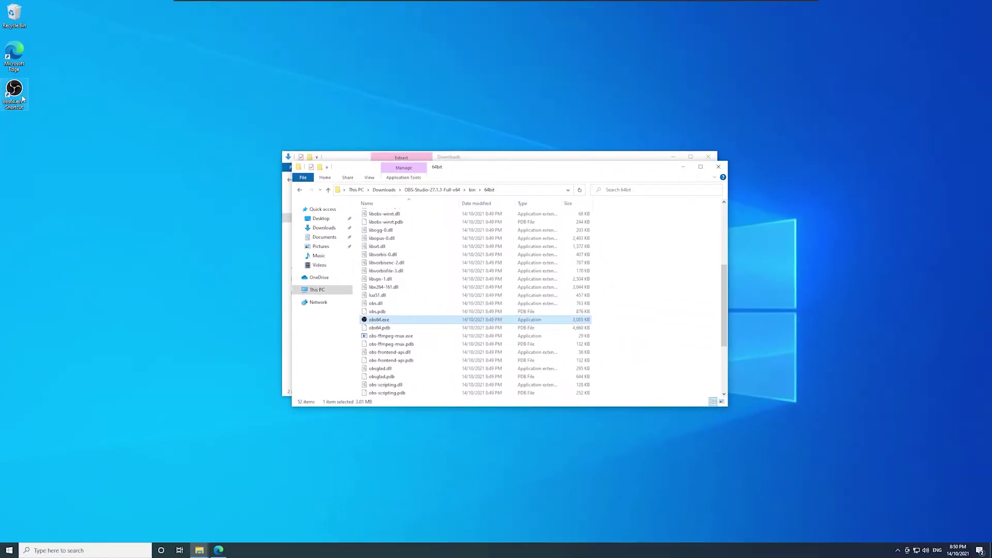
Start OBS Studio from the --portable shortcut and cancel the Auto-Configuration Wizard
{"action": "left_click", "coordinate": [19, 98]}
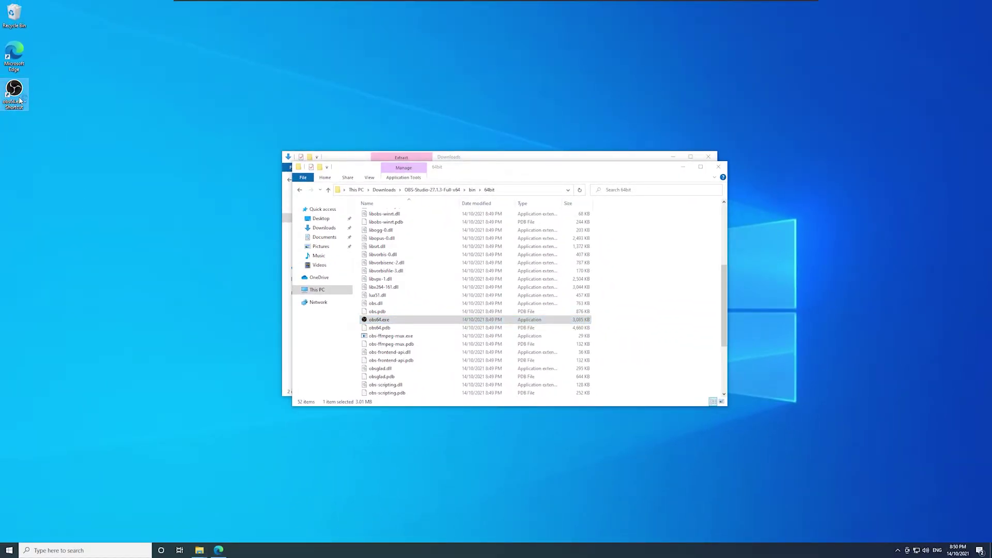
{"action": "double_click", "coordinate": [20, 99]}
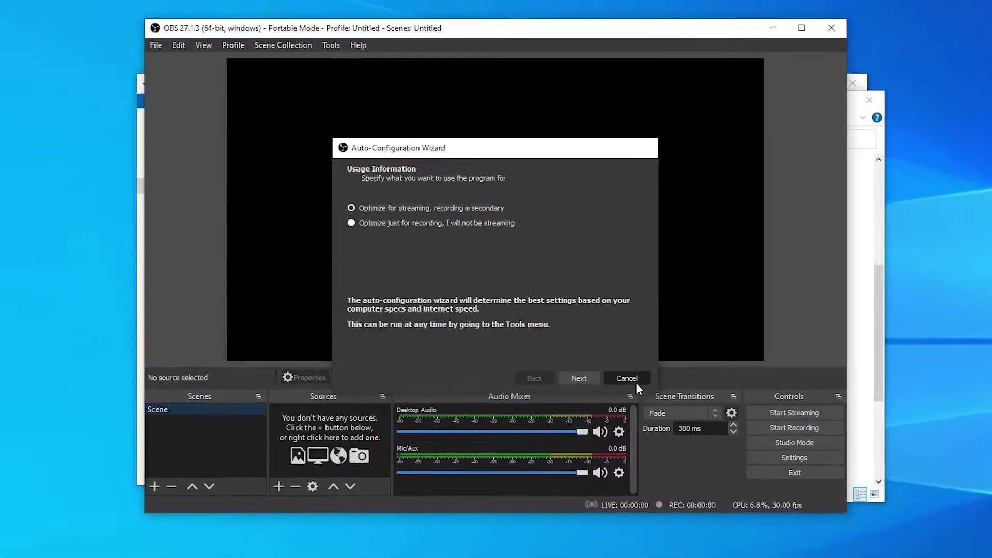
{"action": "left_click", "coordinate": [589, 343]}
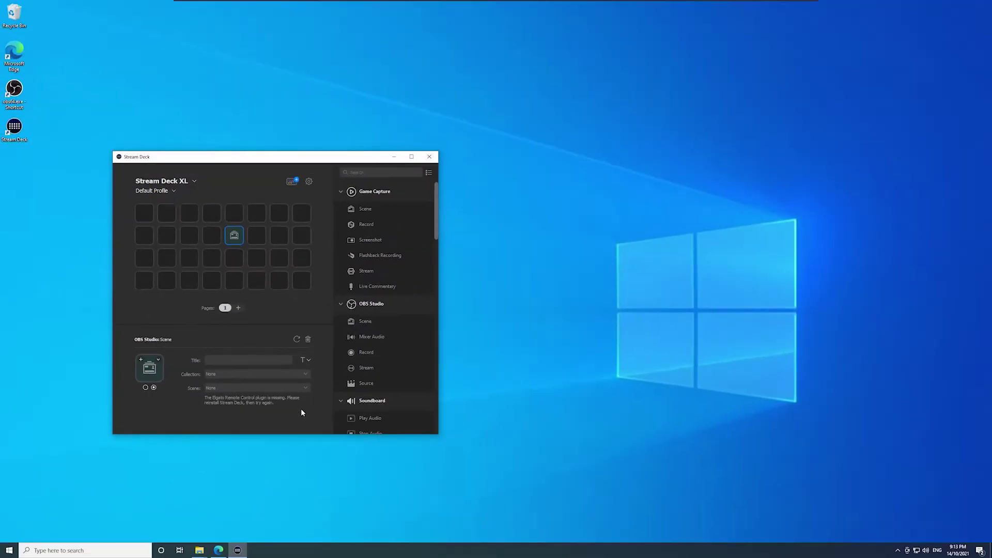
Bring the browser window with elgato.com/downloads to the front
{"action": "left_click", "coordinate": [219, 550]}
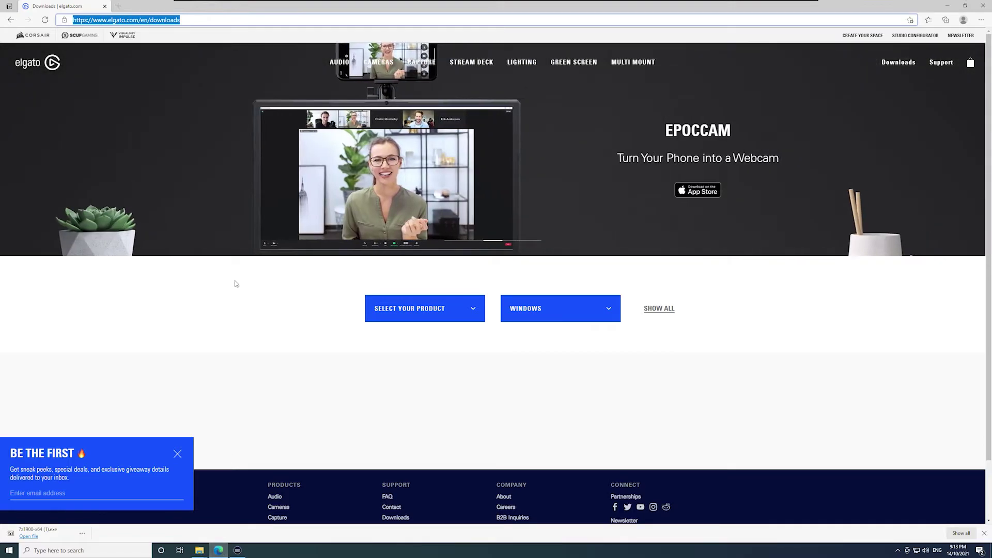
Choose Stream Deck XL with Windows on elgato.com and download the Stream Deck 5.1.1 installer
{"action": "left_click", "coordinate": [208, 274]}
{"action": "left_click", "coordinate": [412, 313]}
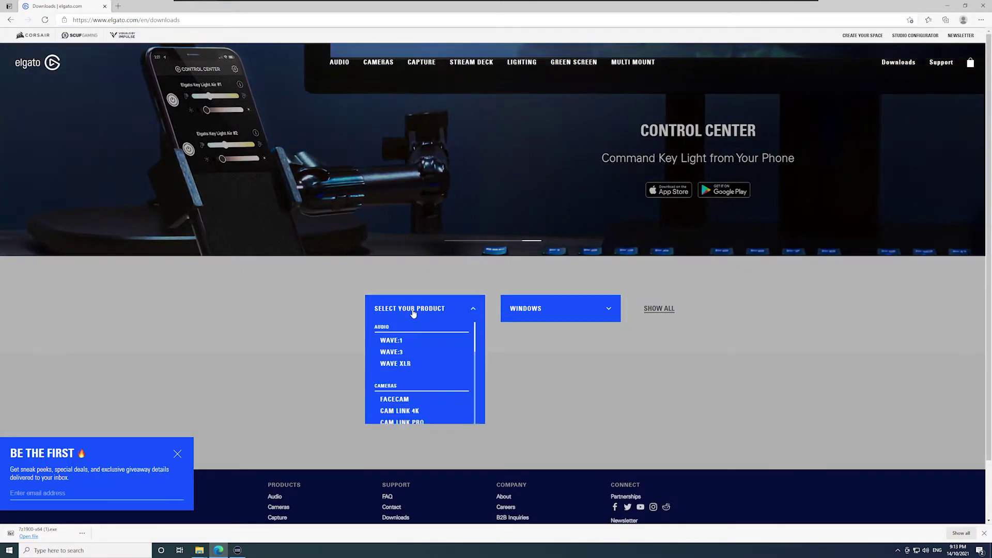
{"action": "scroll", "coordinate": [419, 357], "scroll_direction": "down", "scroll_amount": 2}
{"action": "left_click", "coordinate": [419, 358]}
{"action": "scroll", "coordinate": [420, 373], "scroll_direction": "down", "scroll_amount": 2}
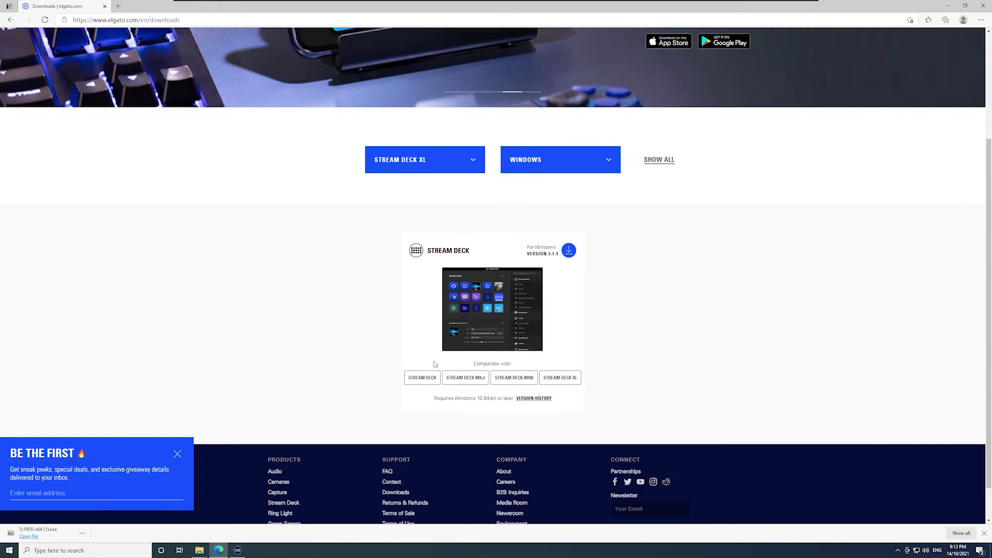
{"action": "left_click", "coordinate": [576, 249]}
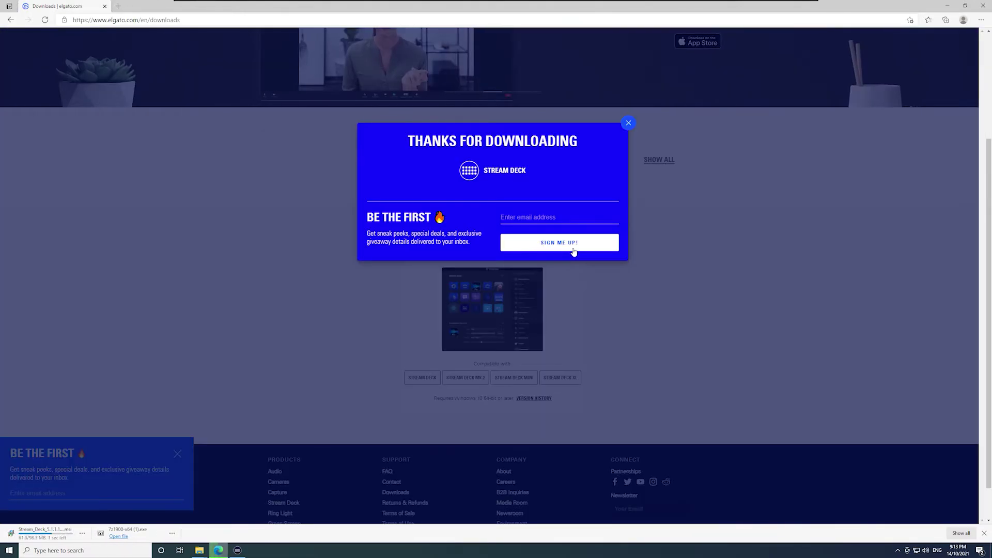
Open the Stream_Deck .msi as a 7-Zip archive and select StreamDeckPlugin.dll and StreamDeckPlugin1.dll
{"action": "left_click", "coordinate": [161, 508]}
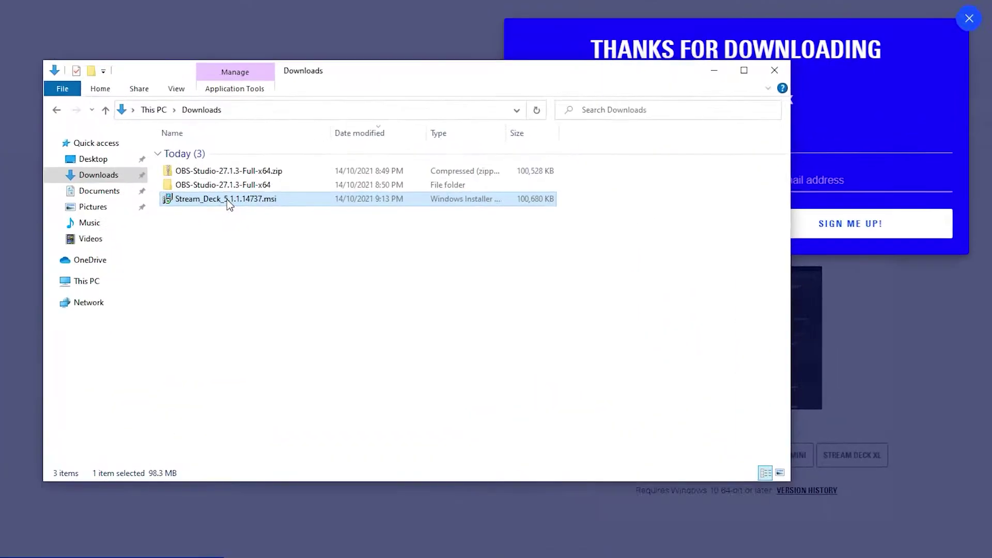
{"action": "right_click", "coordinate": [239, 187]}
{"action": "mouse_move", "coordinate": [279, 267]}
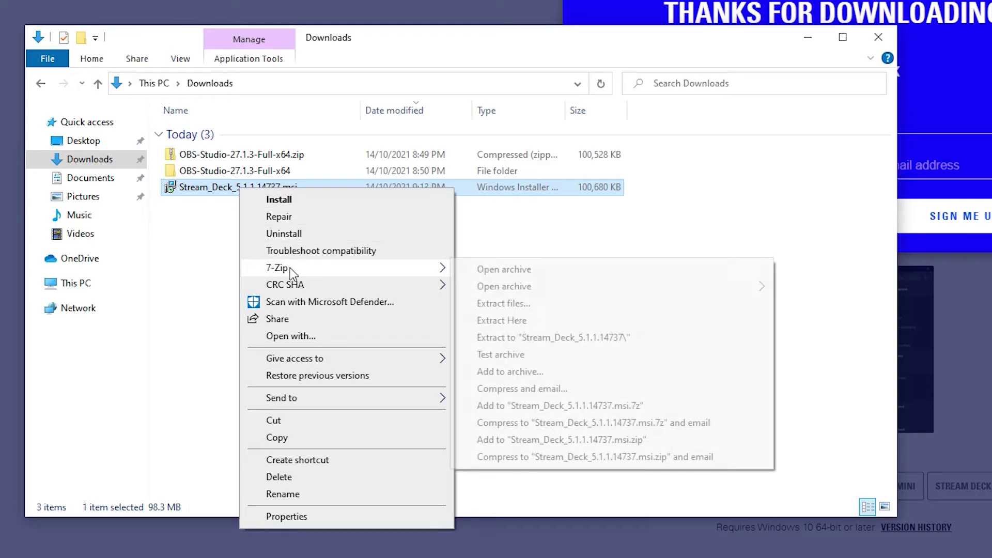
{"action": "left_click", "coordinate": [501, 269]}
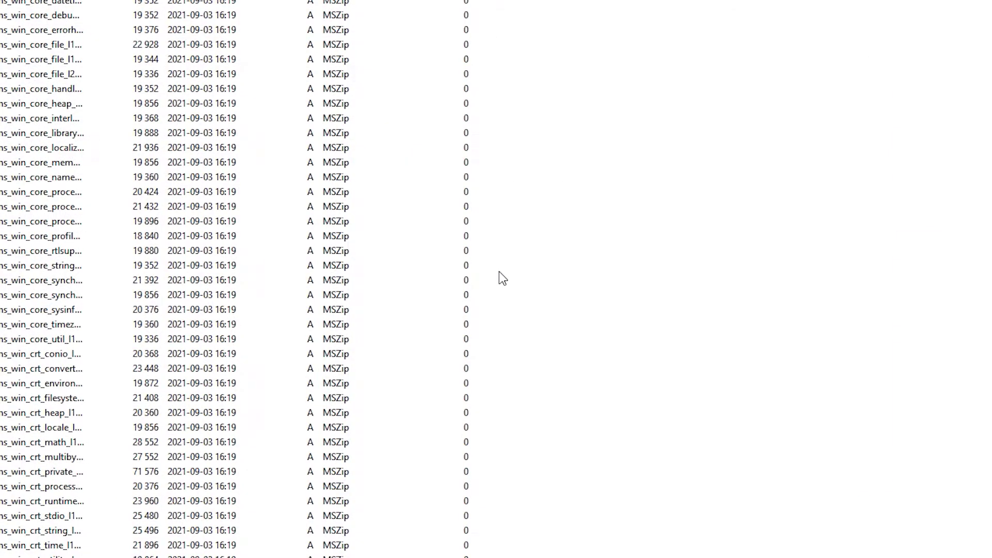
{"action": "left_click_drag", "start_coordinate": [985, 105], "coordinate": [985, 505]}
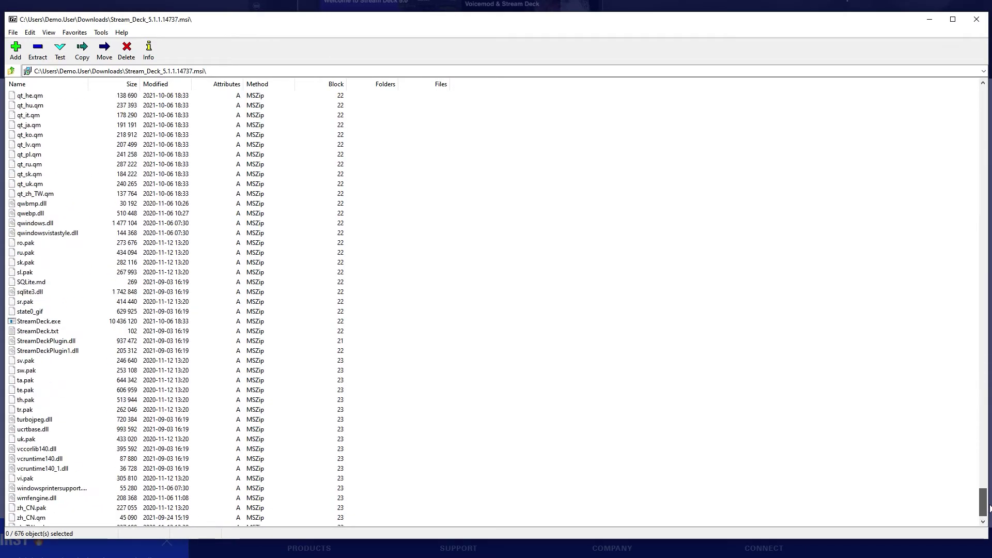
{"action": "left_click", "coordinate": [48, 331]}
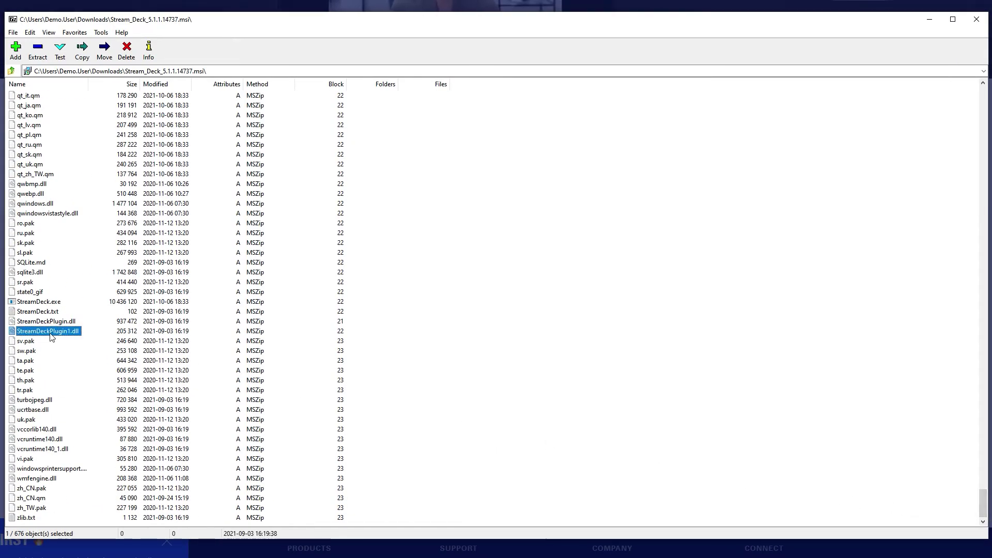
{"action": "left_click", "coordinate": [49, 322], "text": "ctrl"}
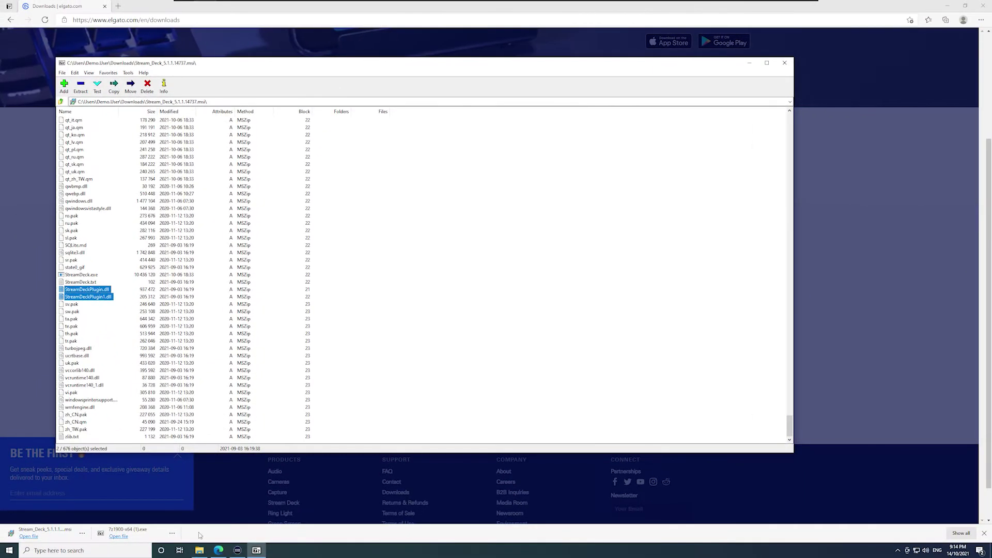
Drag both StreamDeckPlugin DLLs into OBS-Studio-27.1.3-Full-x64\obs-plugins\64bit in a new Explorer window
{"action": "right_click", "coordinate": [199, 551]}
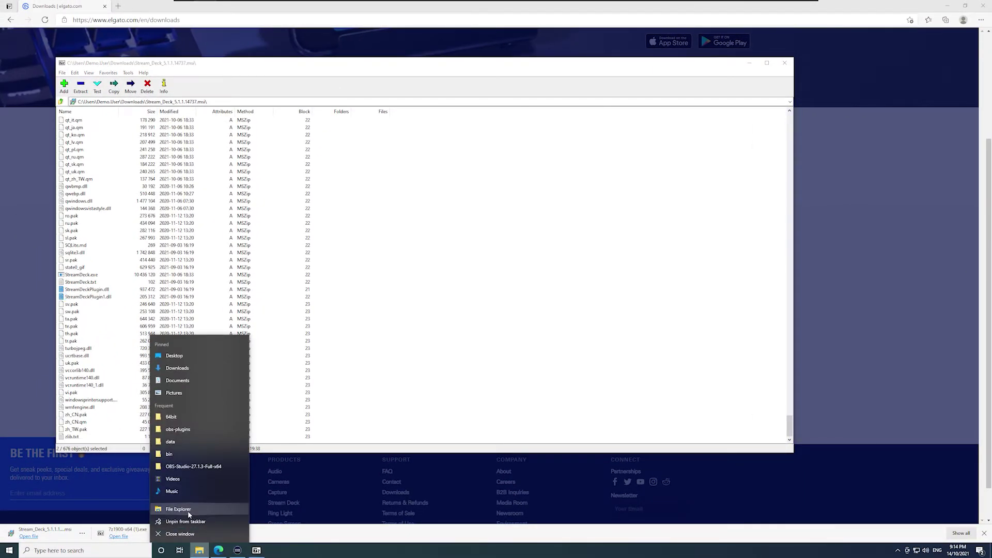
{"action": "left_click", "coordinate": [187, 512]}
{"action": "left_click", "coordinate": [189, 160]}
{"action": "double_click", "coordinate": [286, 178]}
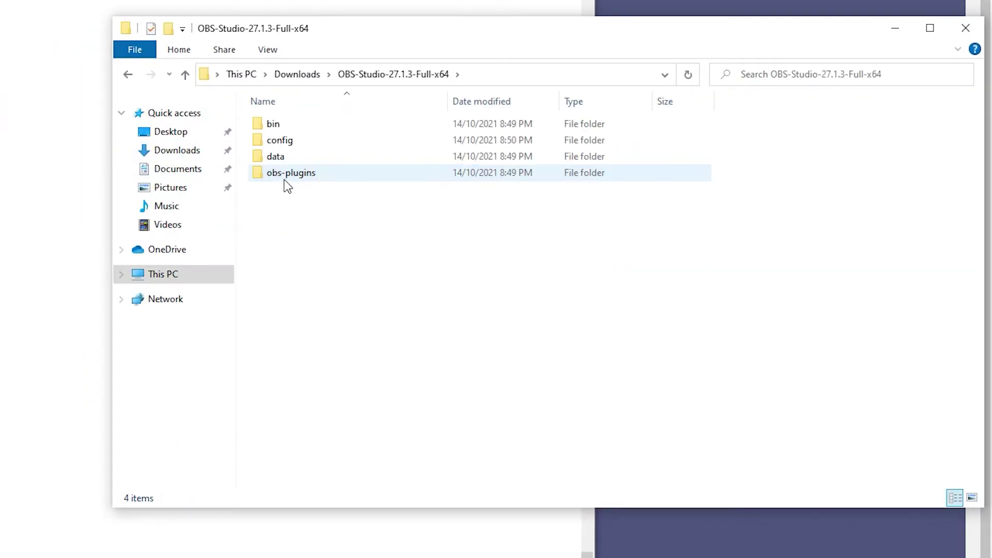
{"action": "double_click", "coordinate": [321, 178]}
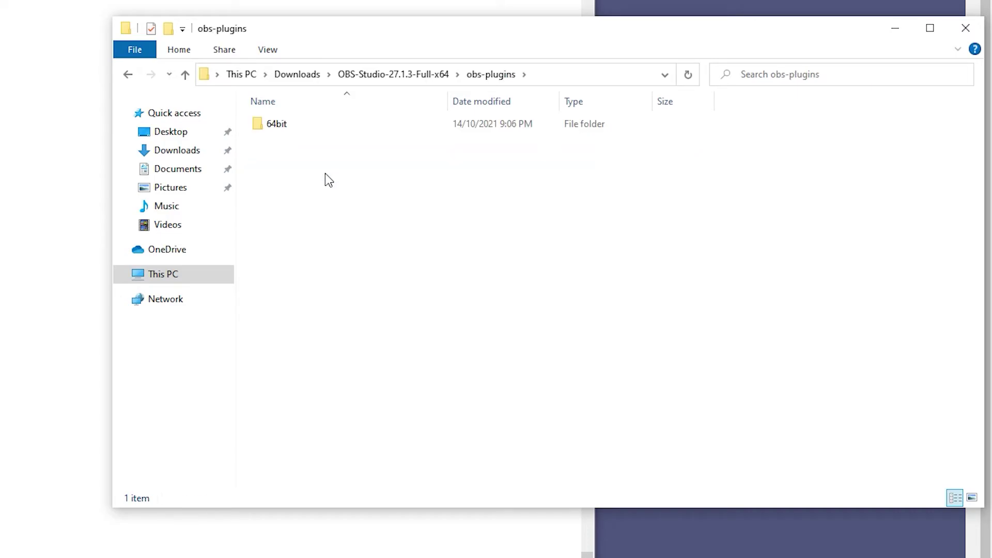
{"action": "double_click", "coordinate": [325, 123]}
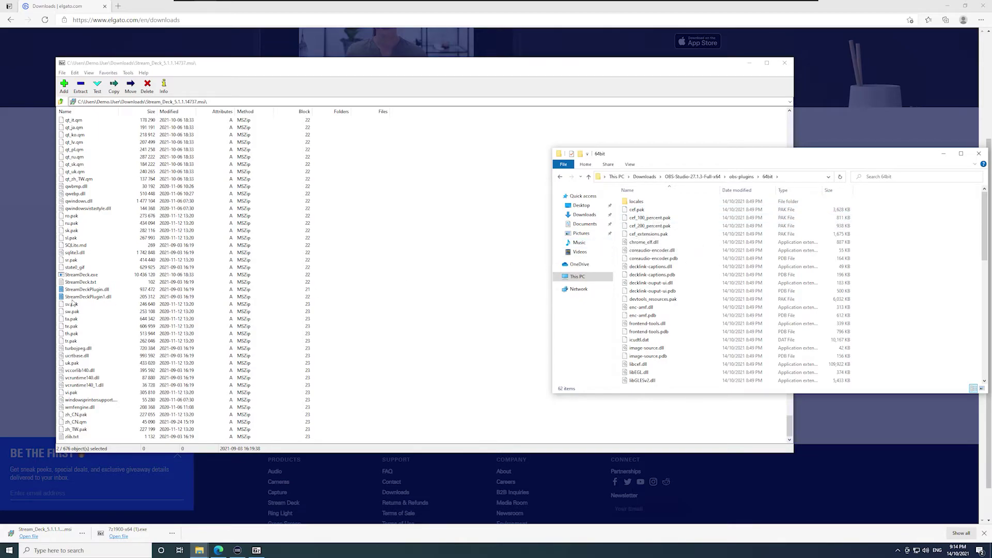
{"action": "left_click_drag", "start_coordinate": [86, 292], "coordinate": [886, 301]}
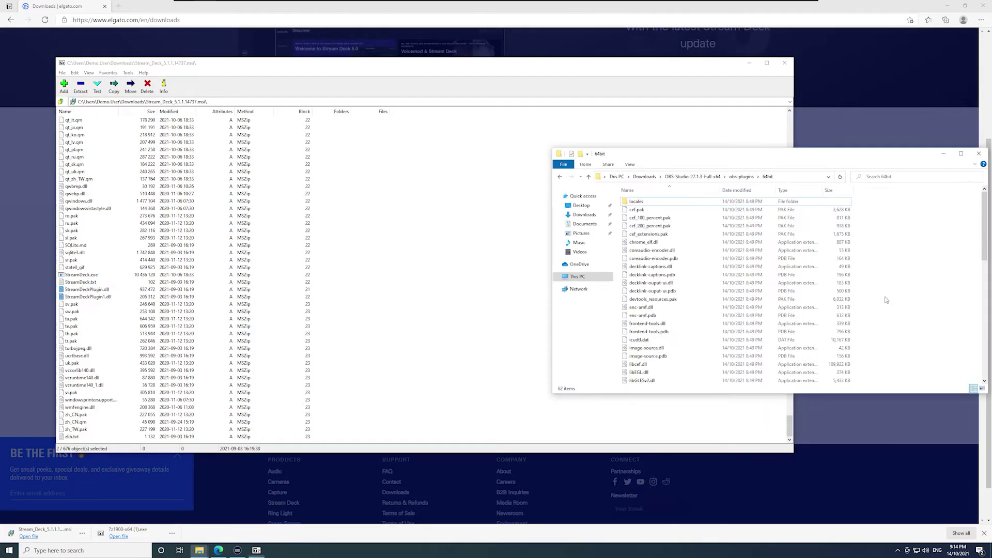
Choose Test Scene from the Untitled collection for the Stream Deck OBS Studio Scene key
{"action": "left_click", "coordinate": [886, 300]}
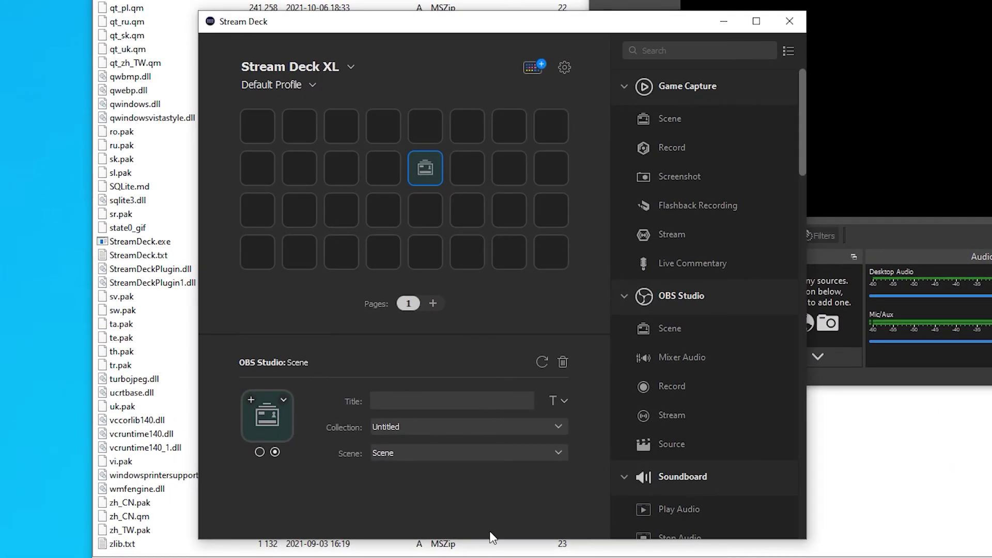
{"action": "left_click", "coordinate": [532, 452]}
{"action": "left_click", "coordinate": [512, 485]}
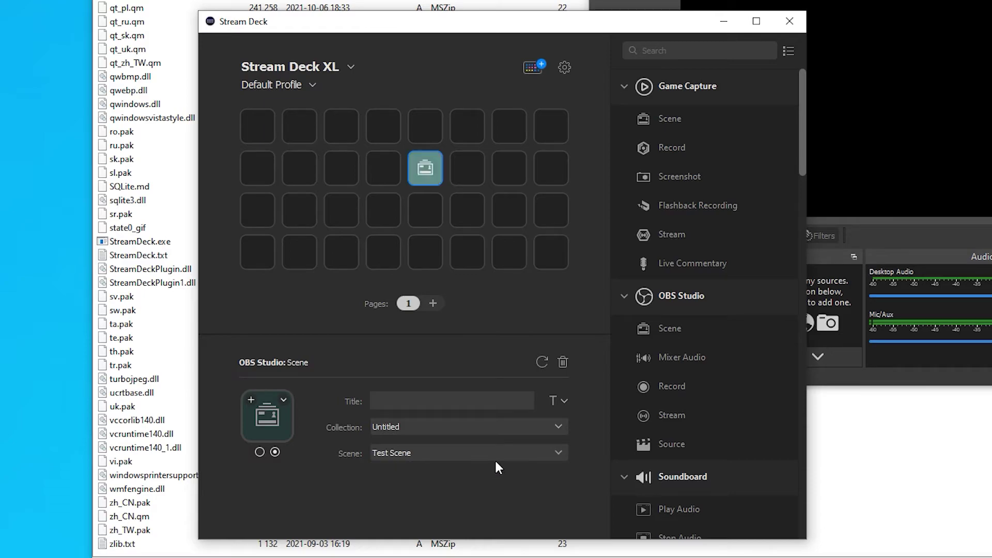